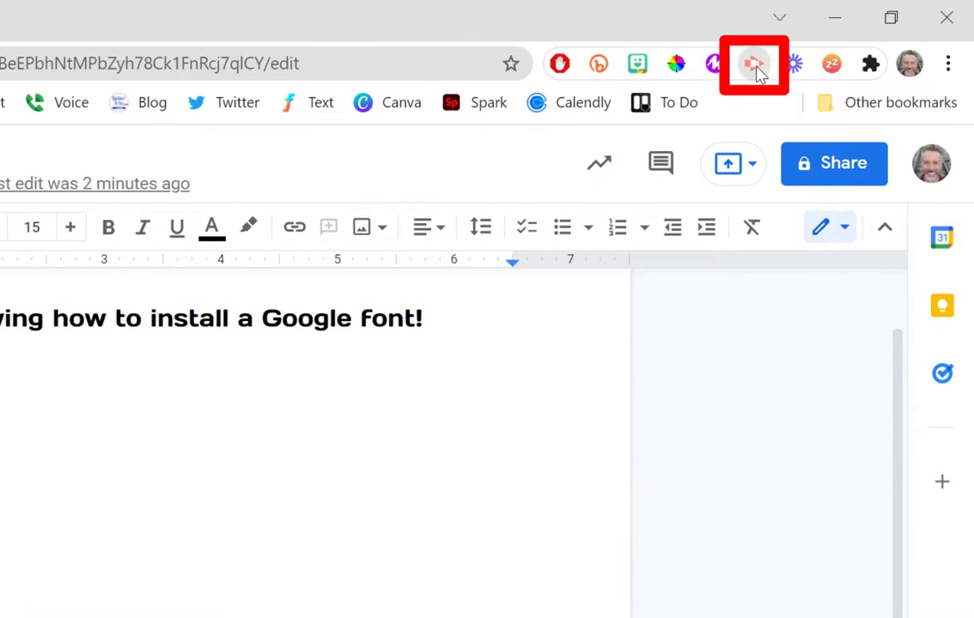
- Start a Screencastify desktop recording and pick Screen 1 as the screen to share
left_click(754, 65)
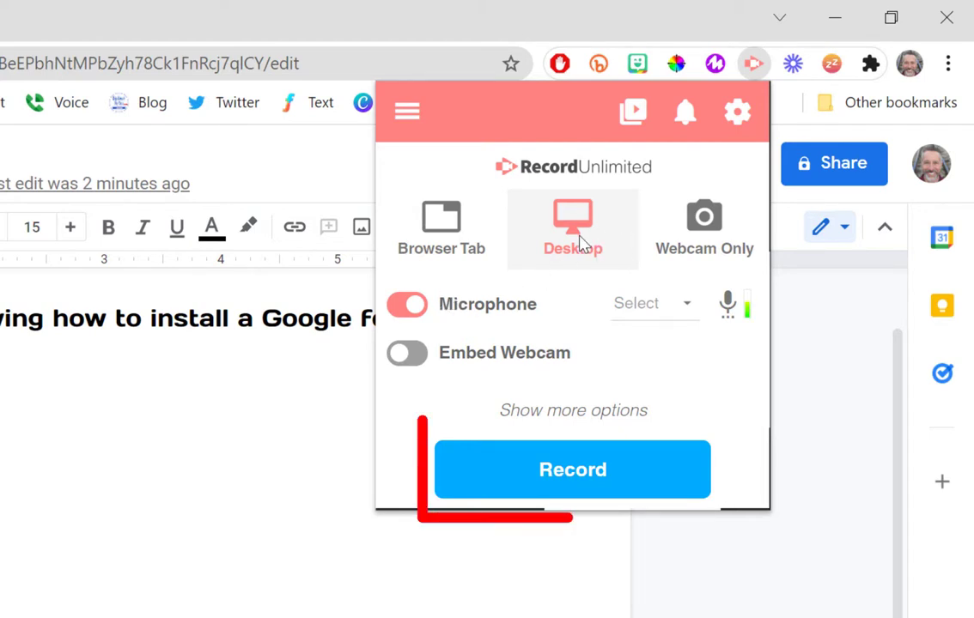
left_click(576, 471)
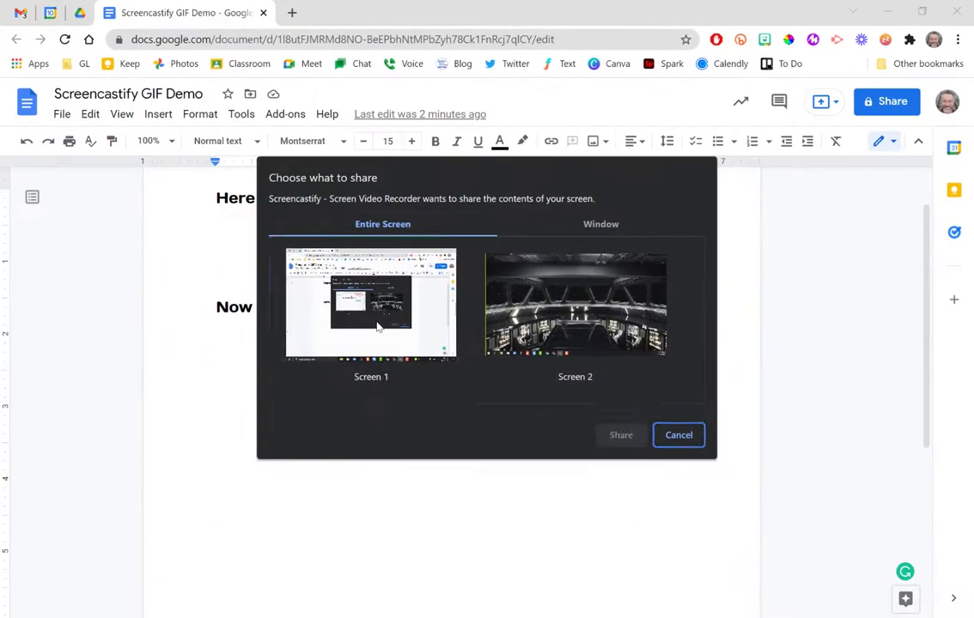
left_click(220, 412)
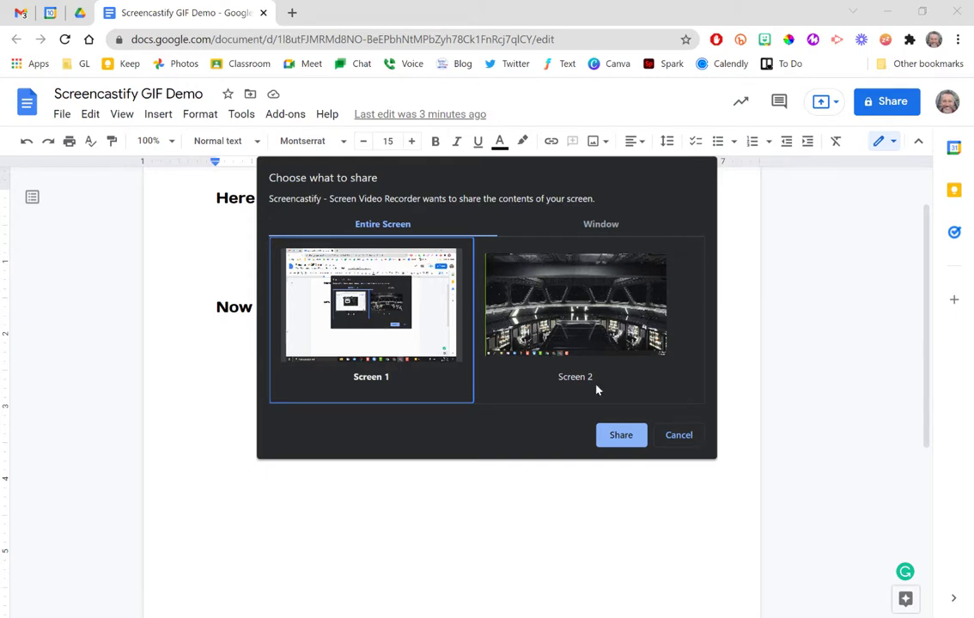
- Share Screen 1 and put the caret on the empty line below the heading
left_click(622, 435)
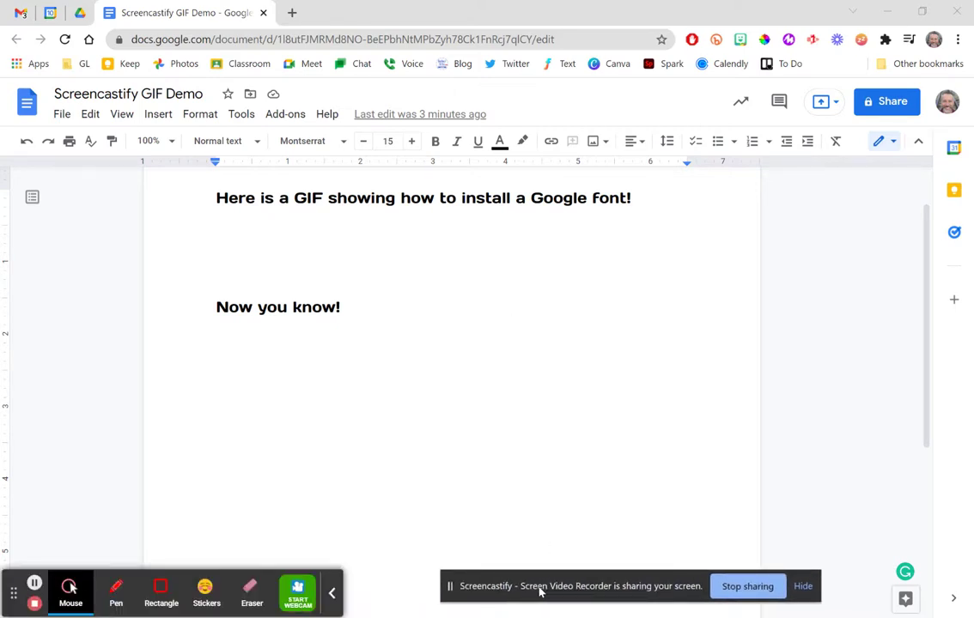
left_click(331, 257)
left_click(319, 250)
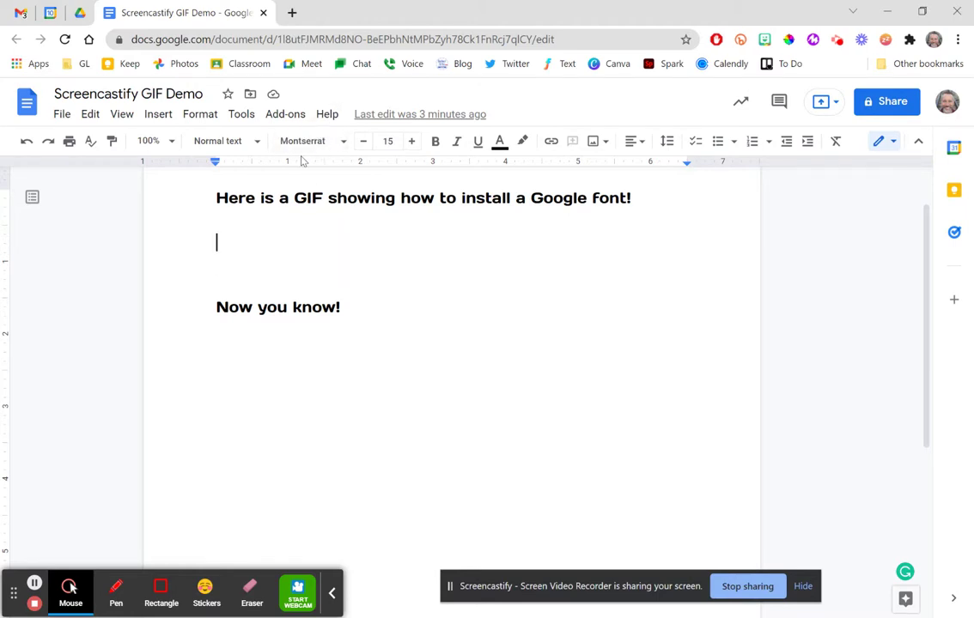
- Tick Montserrat in the More fonts library
left_click(342, 143)
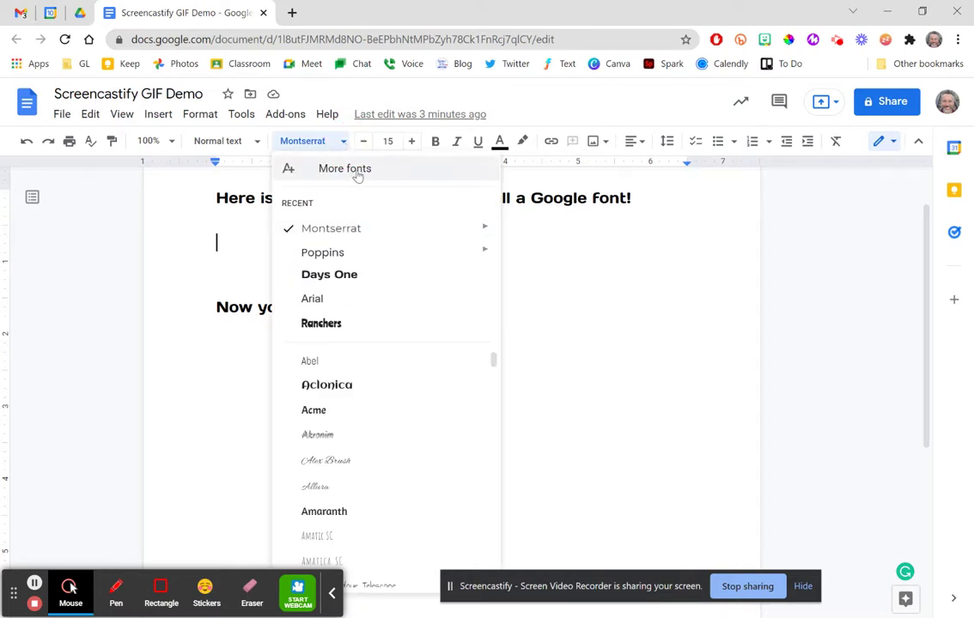
left_click(358, 172)
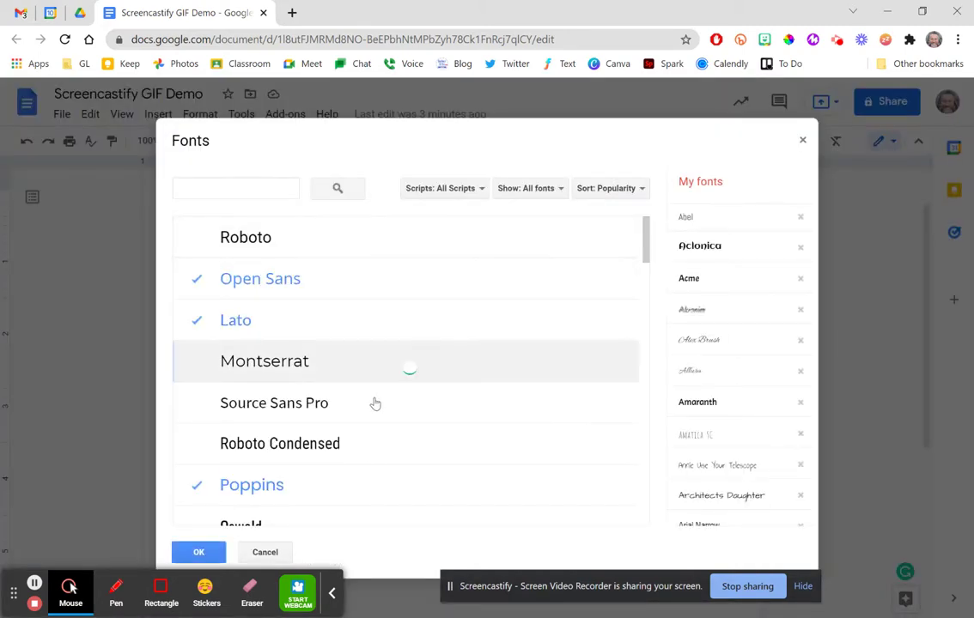
scroll(374, 402, "down", 4)
scroll(373, 402, "up", 4)
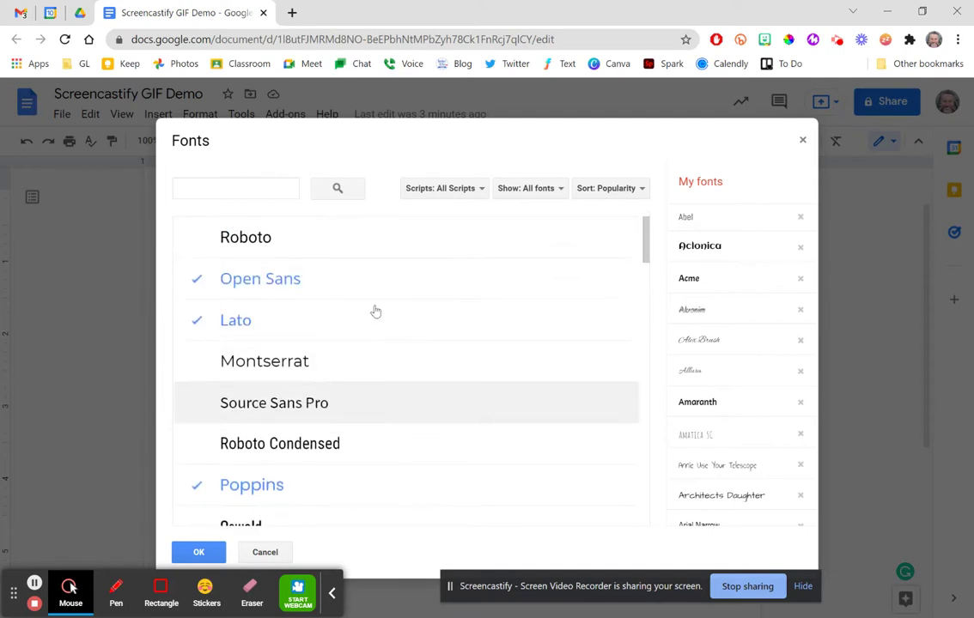
left_click(340, 370)
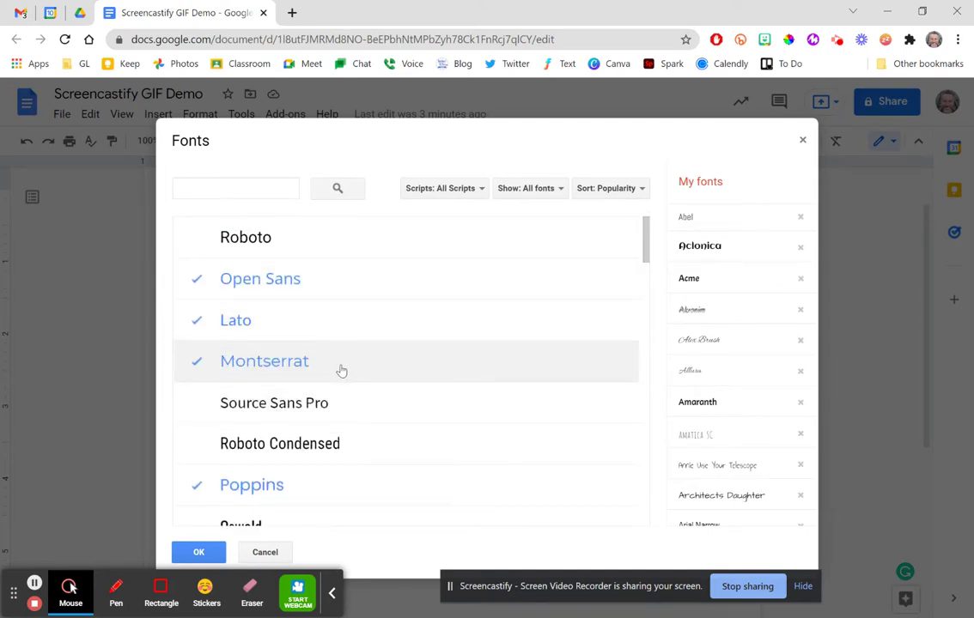
- Confirm the added fonts so Montserrat appears in the font list
left_click(203, 552)
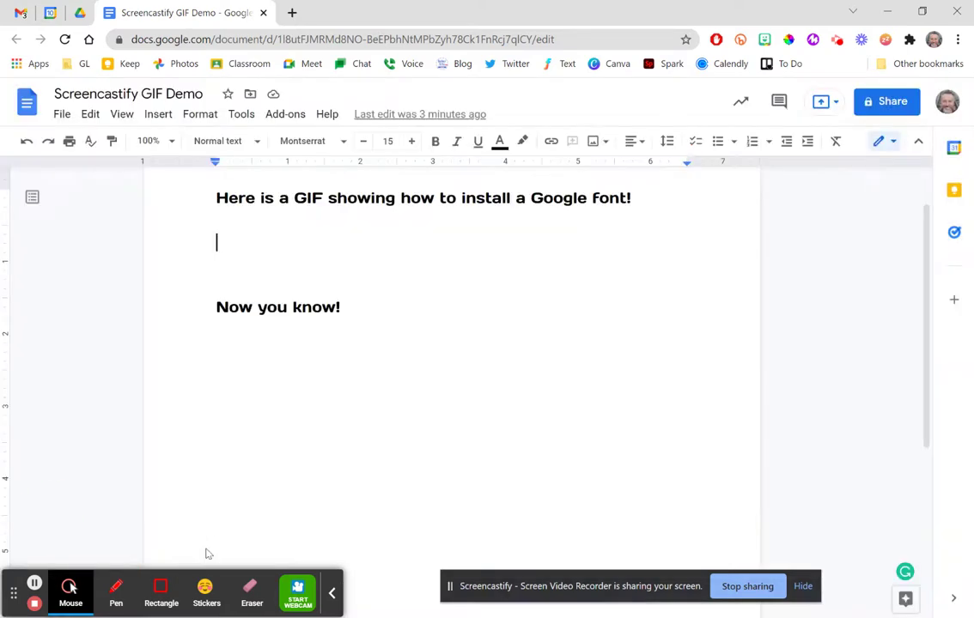
left_click(341, 142)
left_click(213, 302)
- Change 'Now you know!' from Days One to Montserrat, then return the caret below the heading
left_click_drag(213, 305, 346, 302)
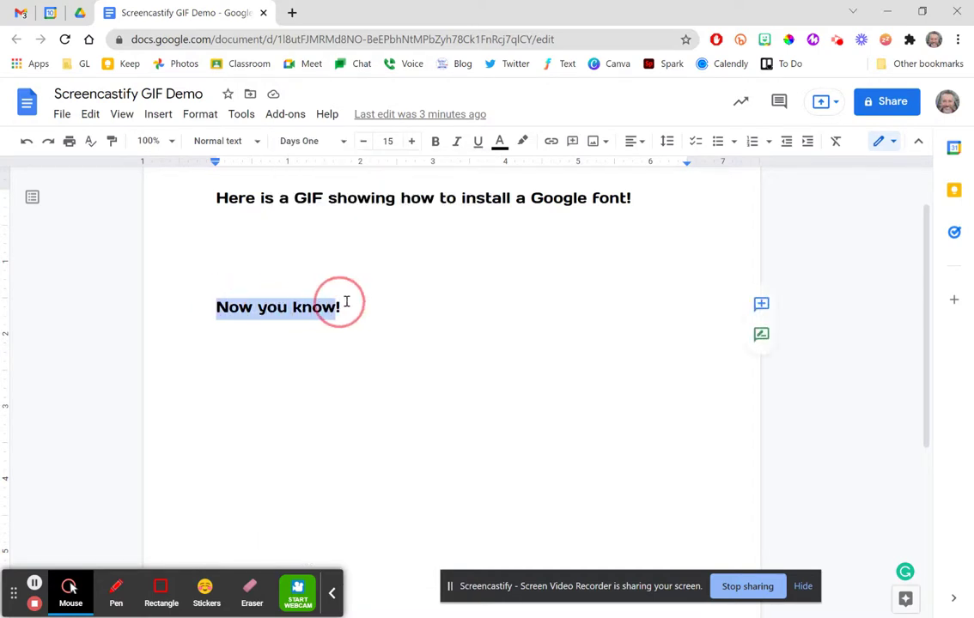
left_click(316, 144)
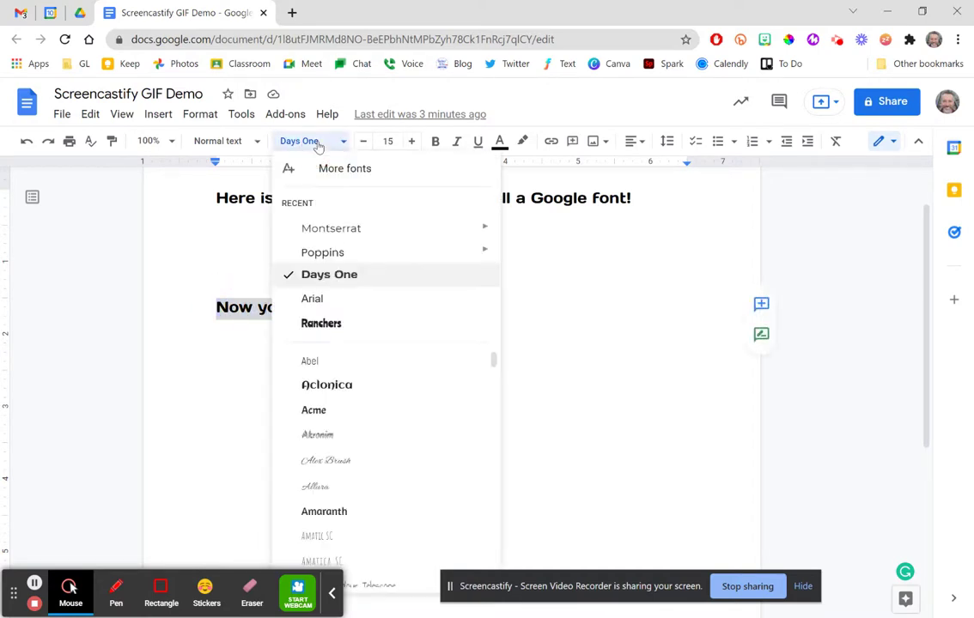
left_click(337, 234)
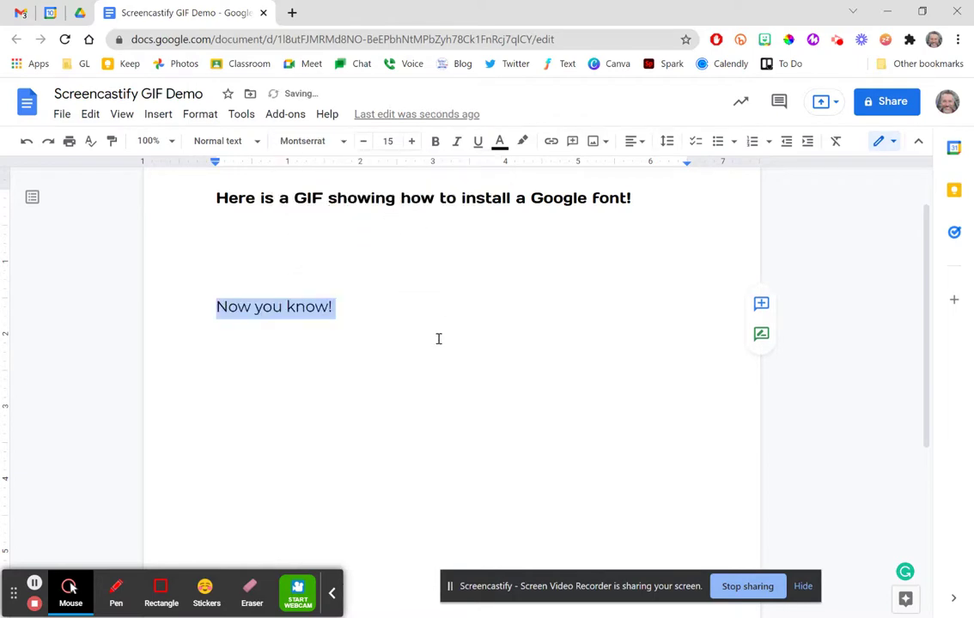
left_click(438, 340)
scroll(438, 339, "up", 1)
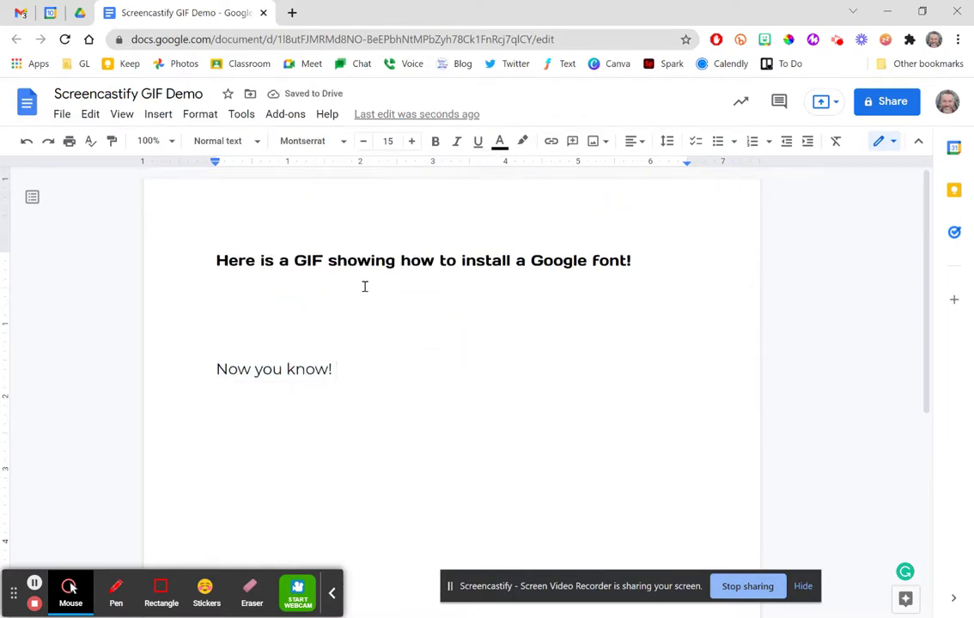
left_click(280, 311)
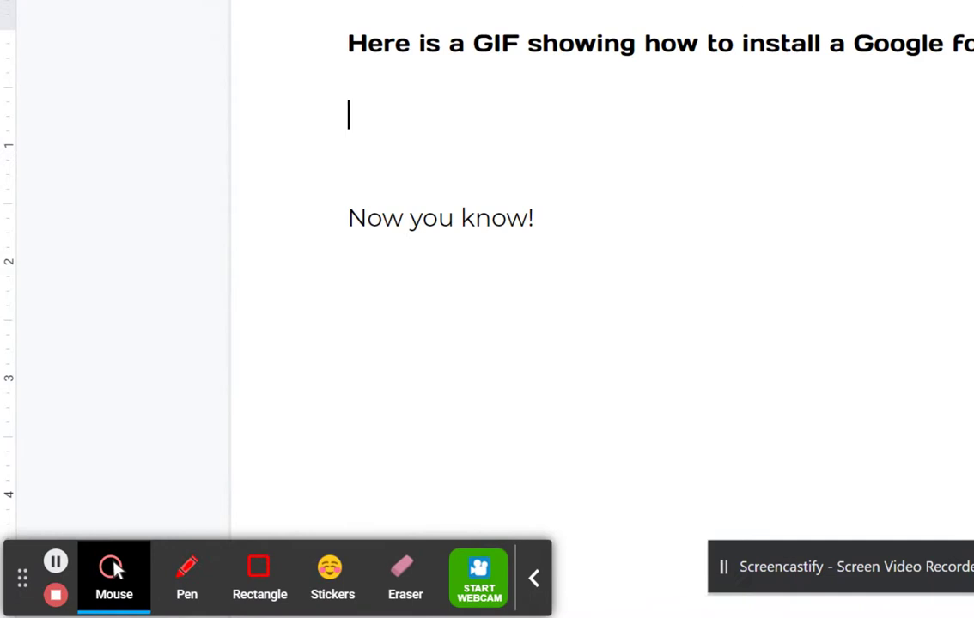
- Stop the recording, title the video 'Google Font' and pause playback
left_click(56, 596)
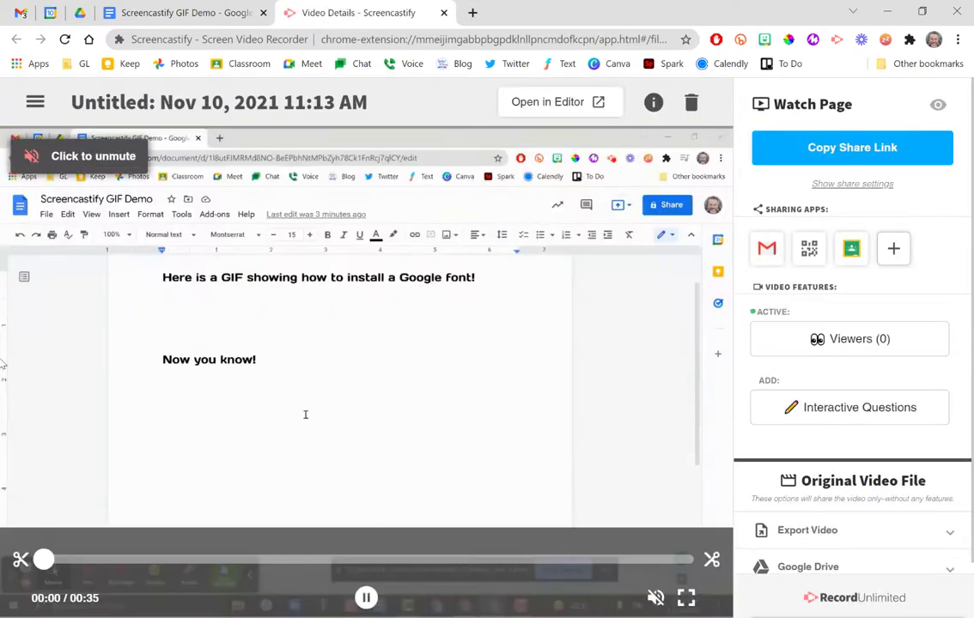
left_click(228, 102)
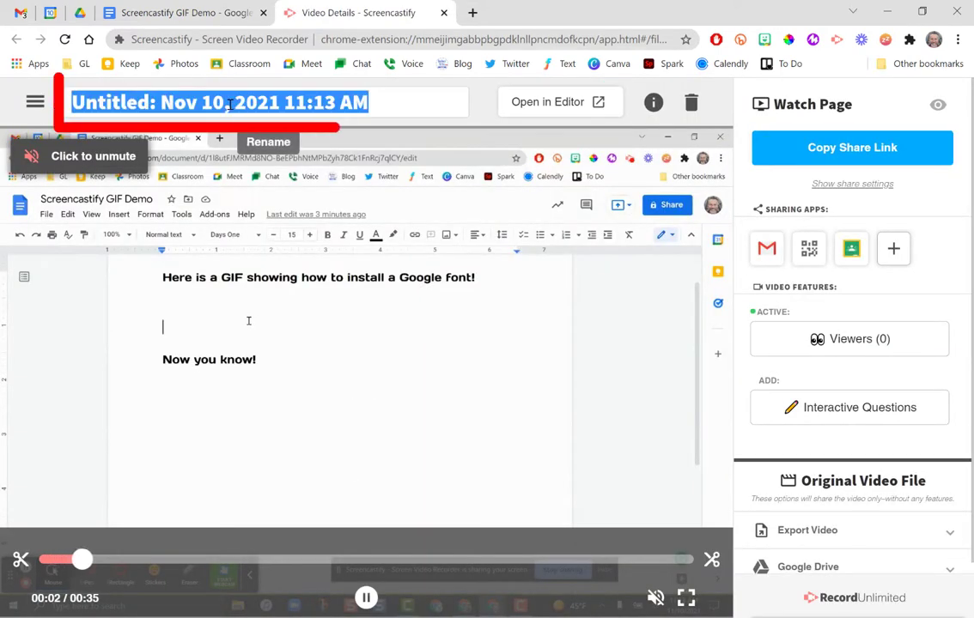
type("Google Font")
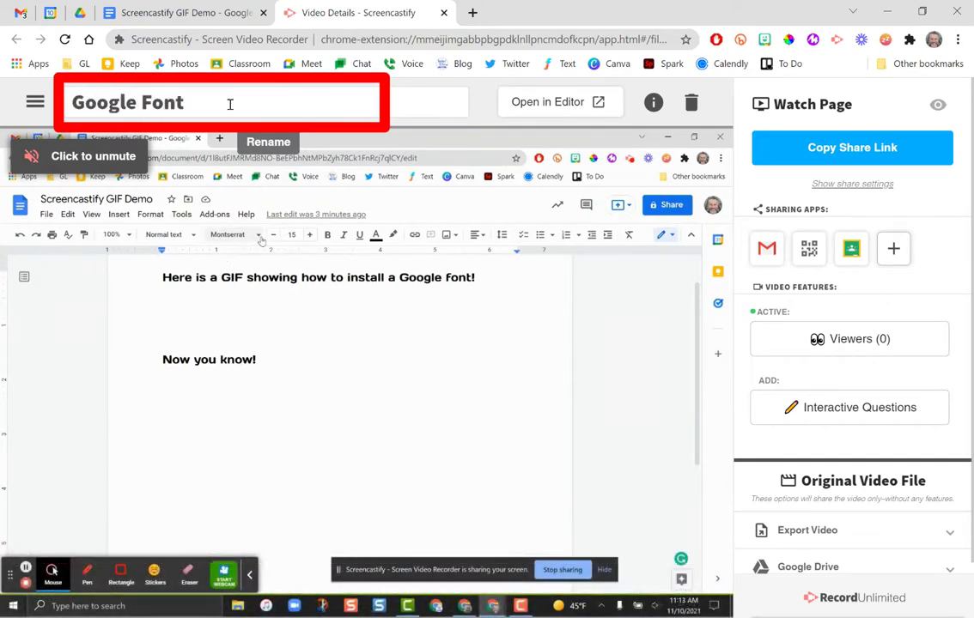
key("Return")
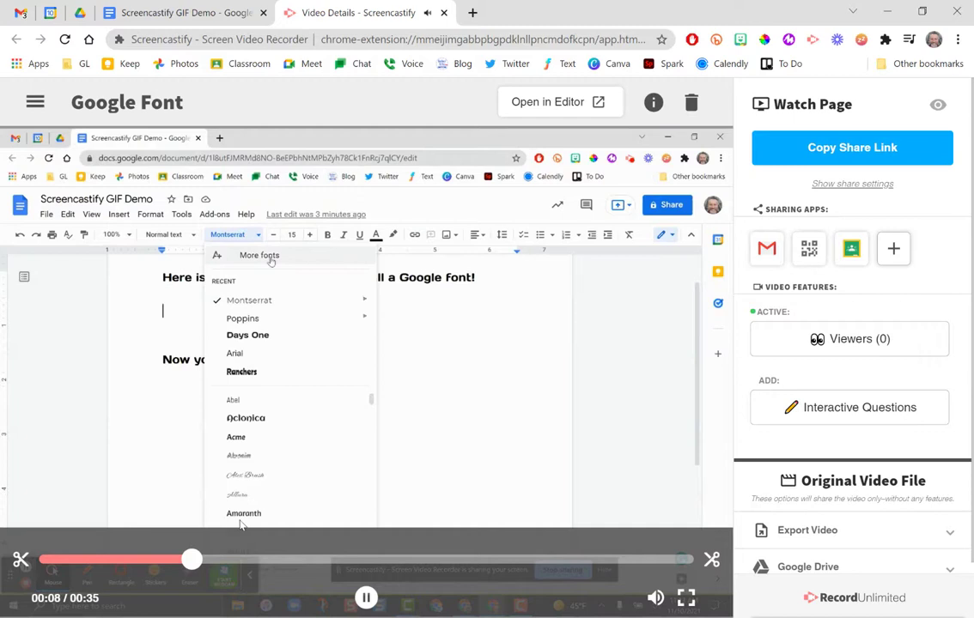
left_click(199, 494)
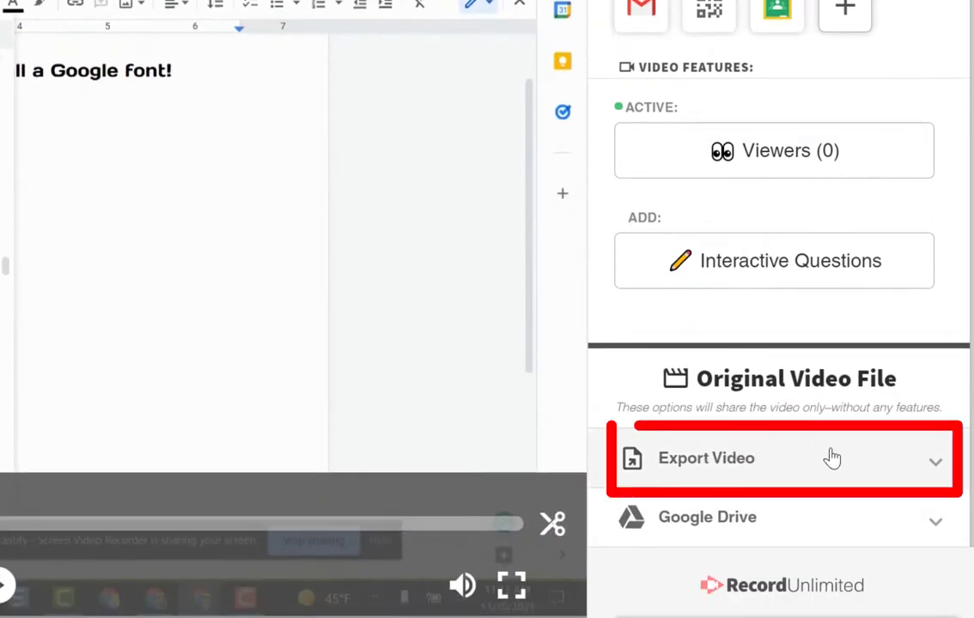
- Bring up the Export animated GIF dialog from the Export Video options
left_click(932, 468)
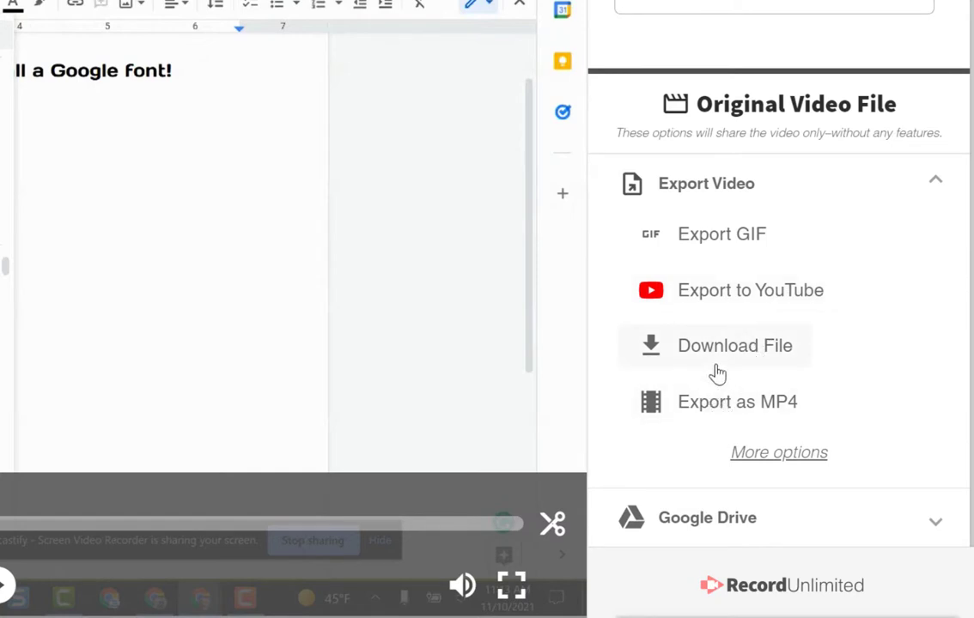
left_click(754, 237)
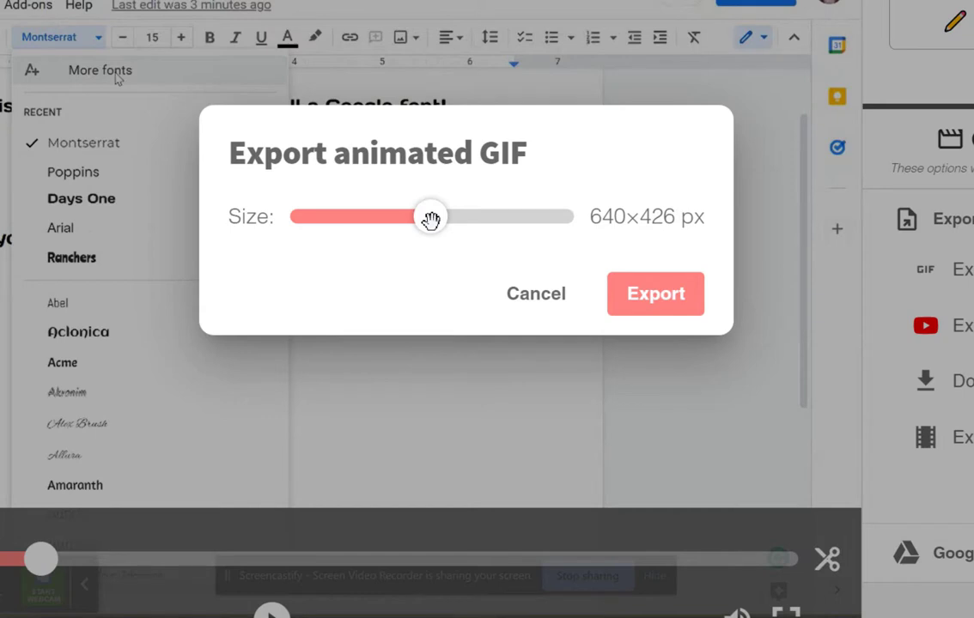
- Adjust the GIF size slider until it reads 825×550 px with no size error
left_click_drag(431, 219, 513, 222)
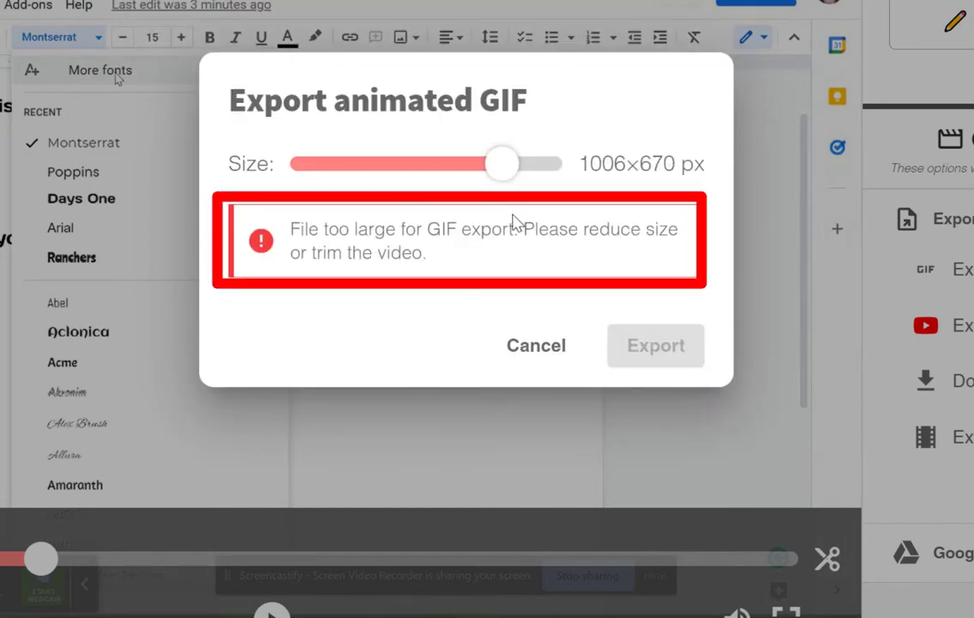
left_click(504, 175)
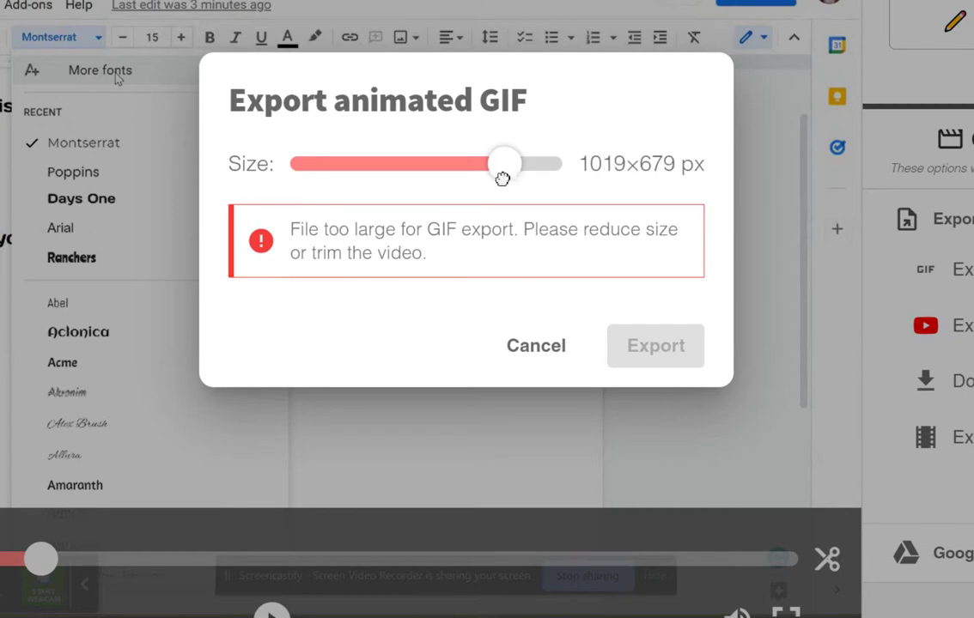
left_click_drag(502, 178, 443, 188)
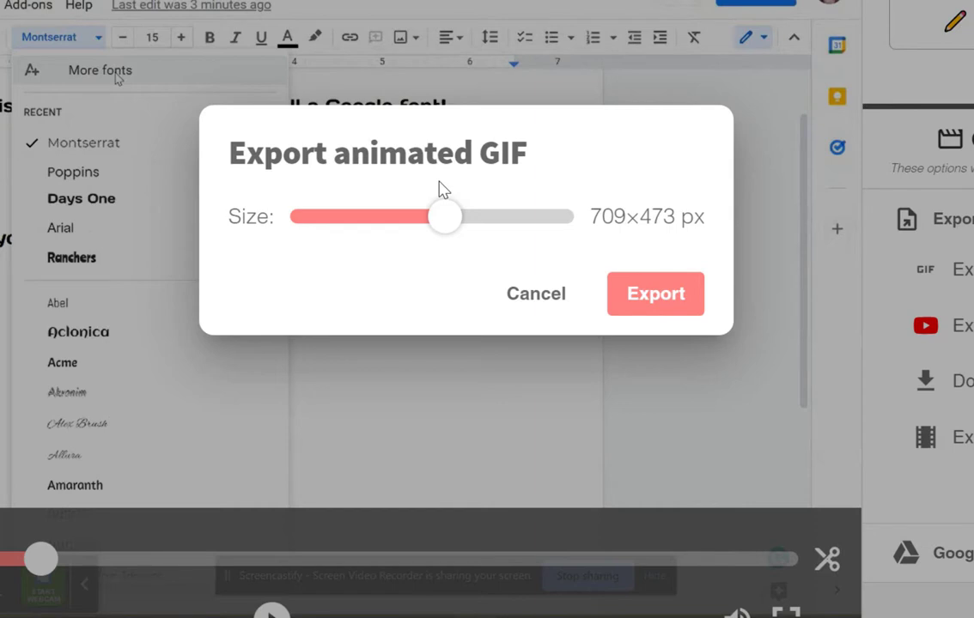
left_click_drag(443, 213, 469, 213)
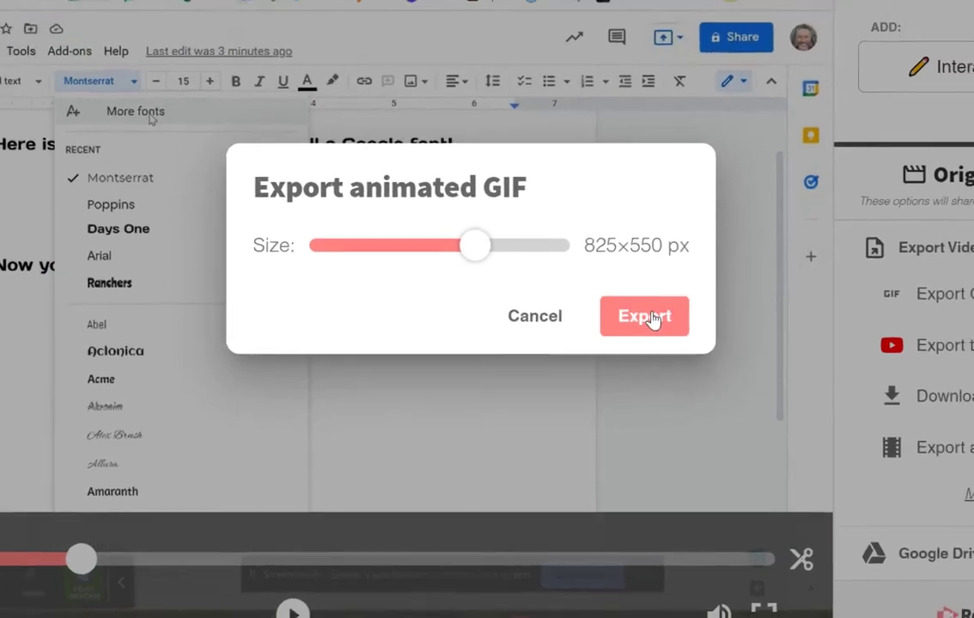
- Export the GIF and download it as Google Font.gif
left_click(664, 296)
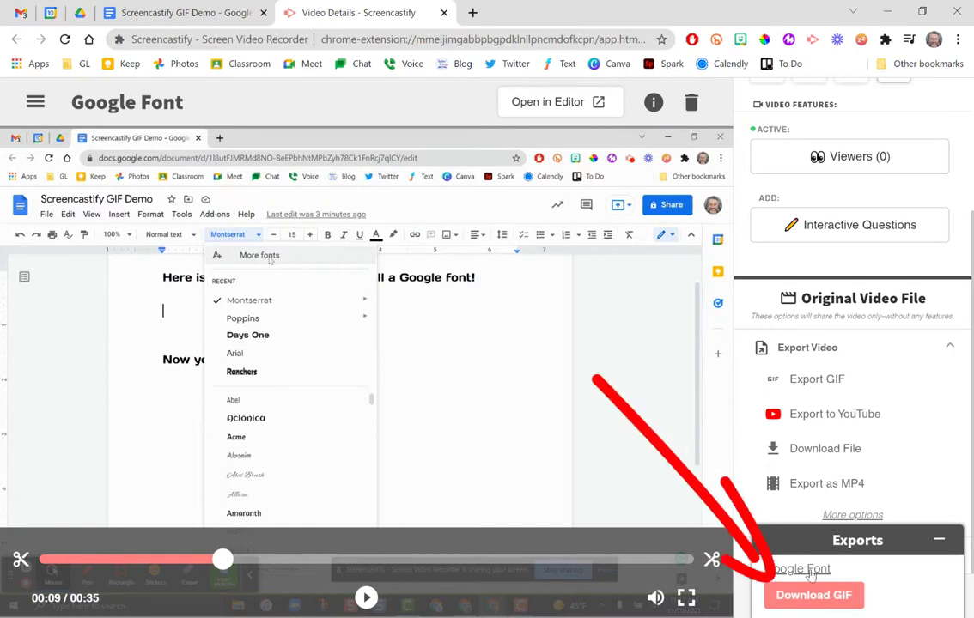
left_click(824, 601)
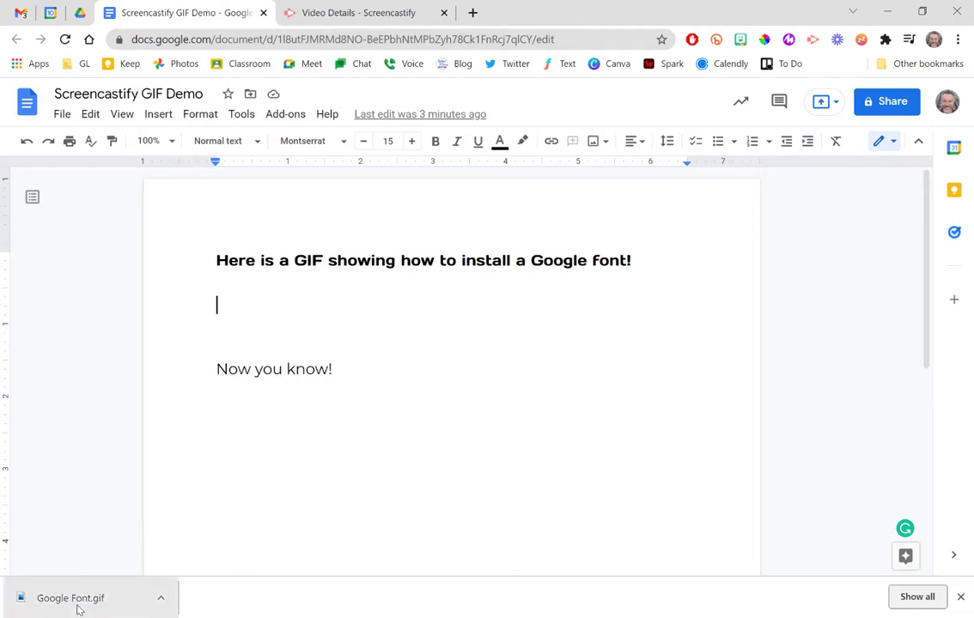
- Drop Google Font.gif from the download bar onto the empty line under the heading
left_click_drag(78, 608, 246, 305)
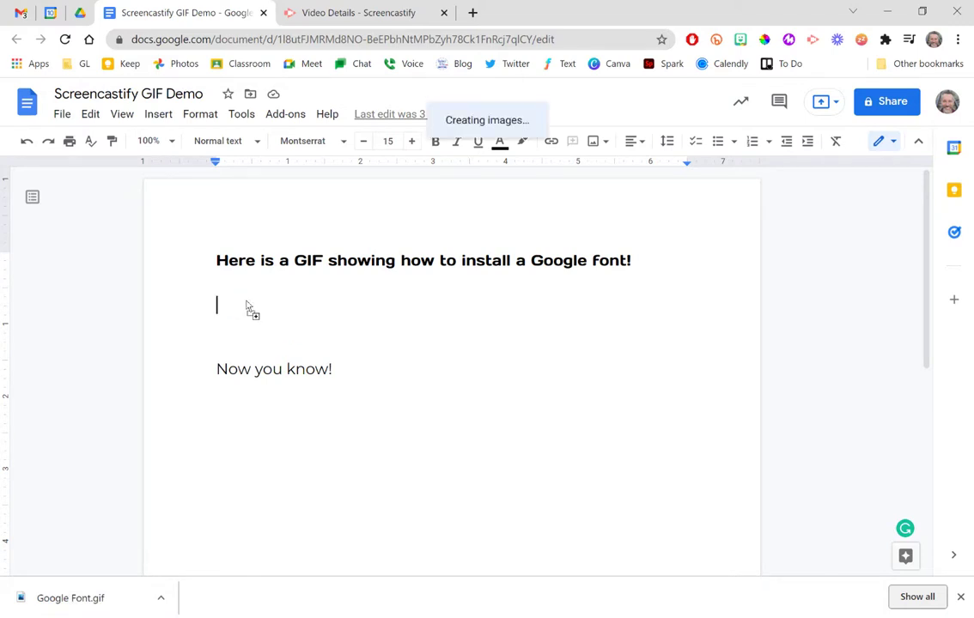